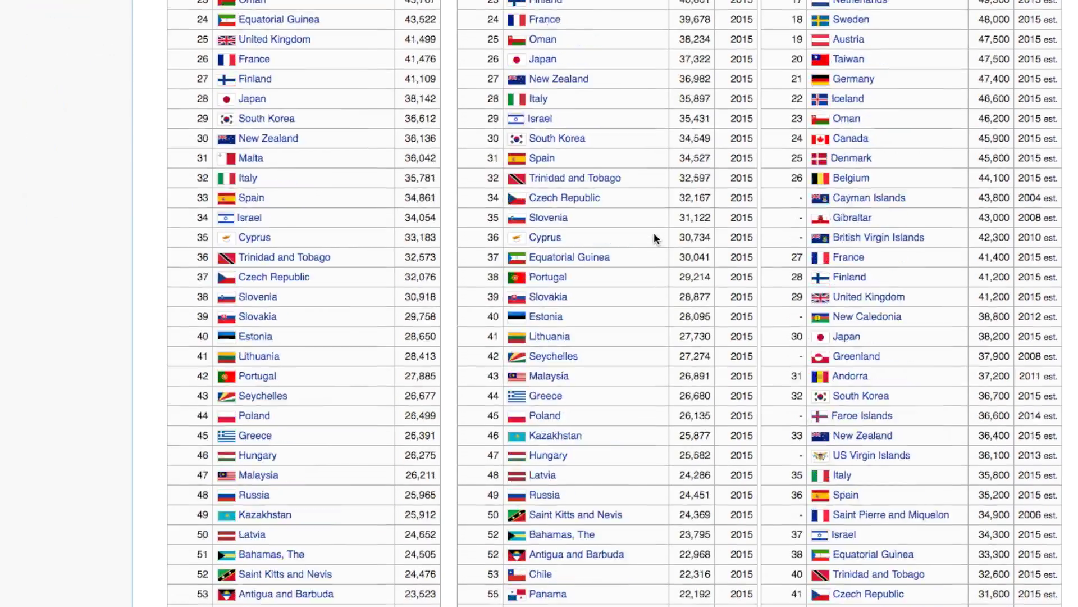
Scroll down the Rio 2016 page through the full Men's 400m Final results table.
{"action": "scroll", "coordinate": [654, 232], "scroll_direction": "down", "scroll_amount": 15}
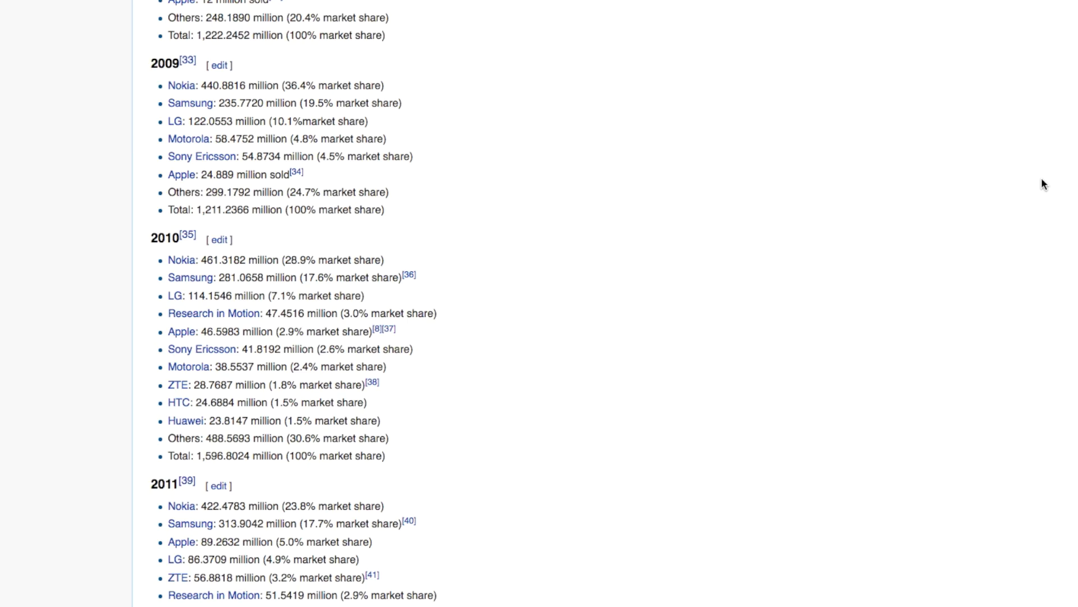
{"action": "scroll", "coordinate": [1042, 179], "scroll_direction": "down", "scroll_amount": 15}
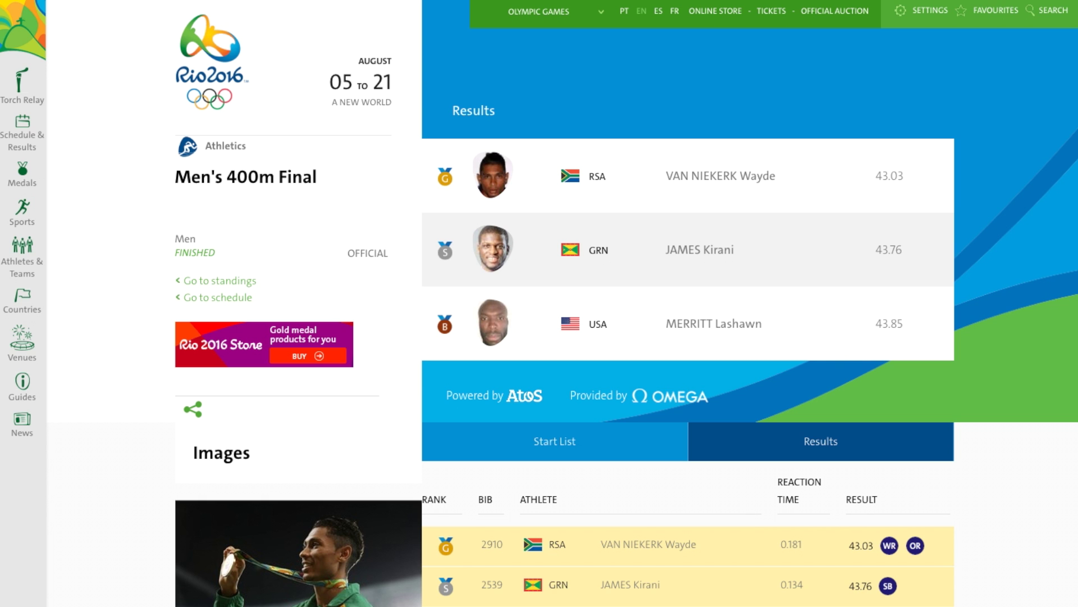
{"action": "scroll", "coordinate": [625, 303], "scroll_direction": "down", "scroll_amount": 6}
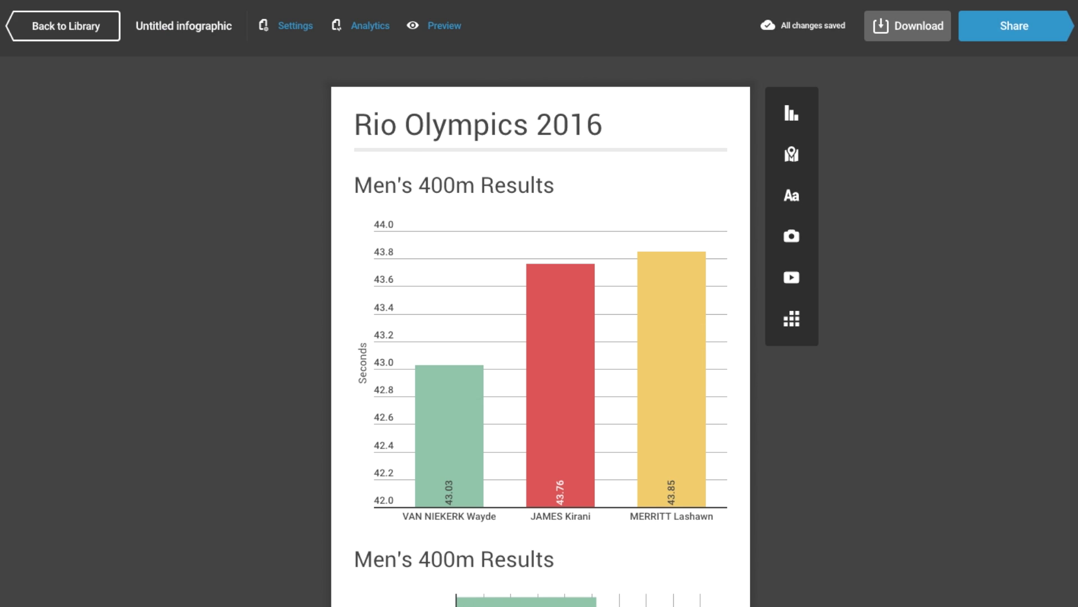
Switch the Men's 400m Results chart to Column, then back to horizontal Bar.
{"action": "scroll", "coordinate": [541, 331], "scroll_direction": "down", "scroll_amount": 3}
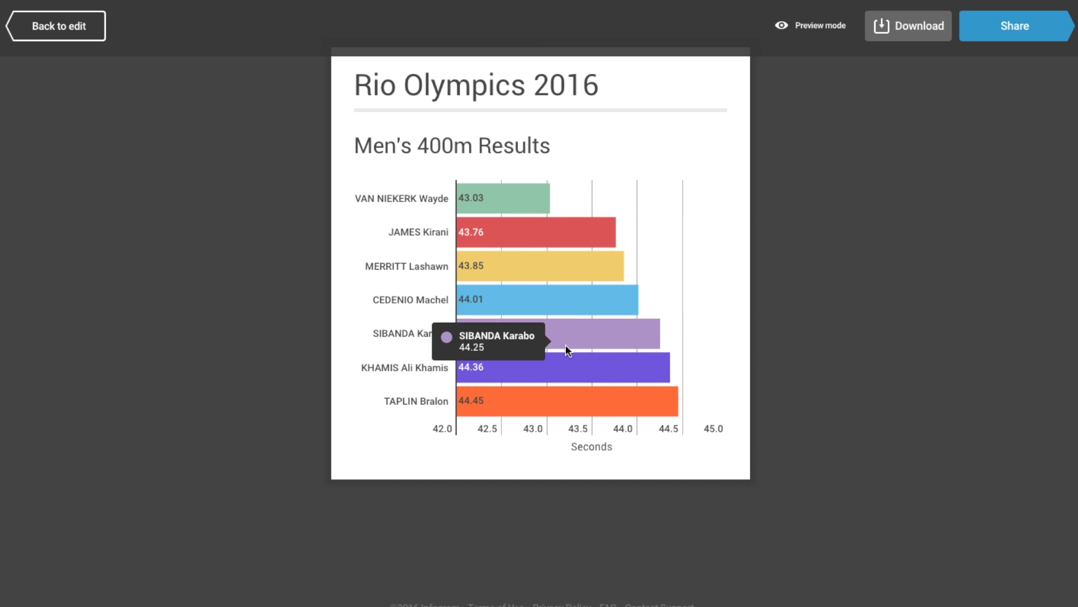
{"action": "mouse_move", "coordinate": [649, 402]}
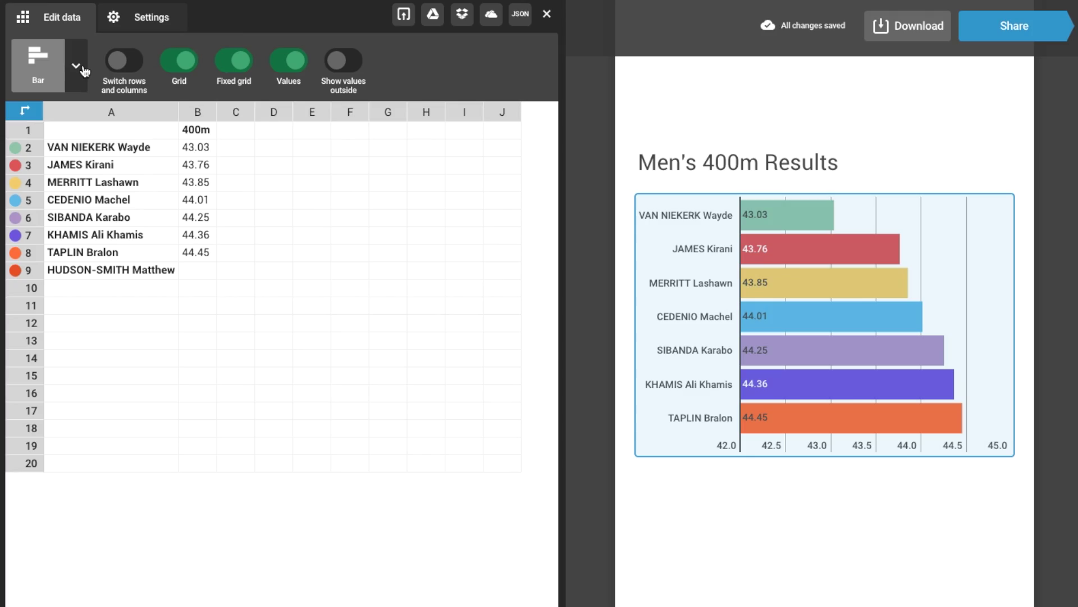
{"action": "left_click", "coordinate": [76, 66]}
{"action": "left_click", "coordinate": [286, 135]}
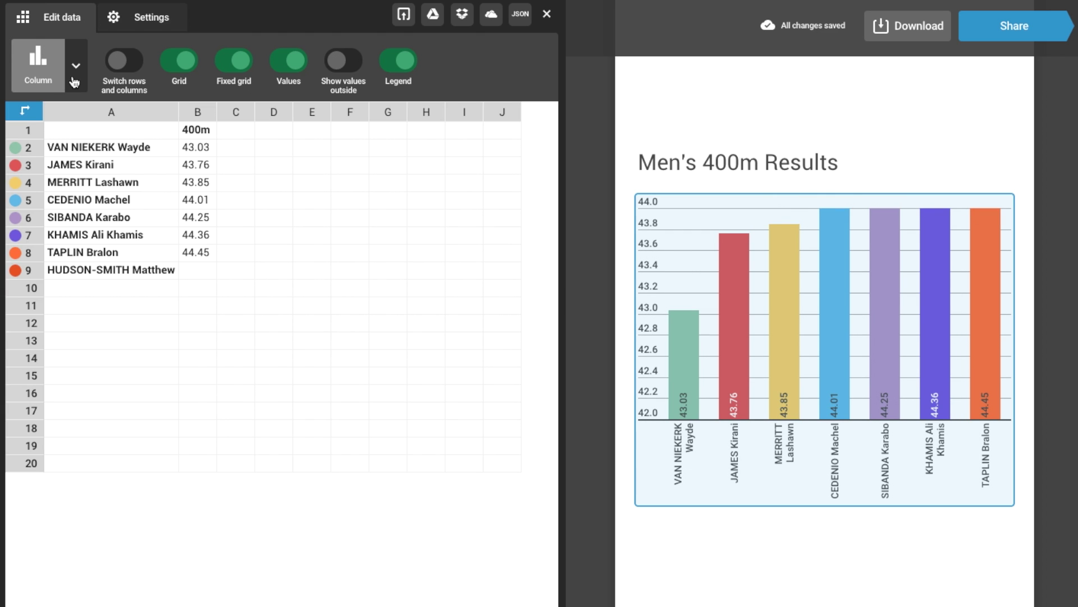
{"action": "left_click", "coordinate": [74, 82]}
{"action": "left_click", "coordinate": [40, 129]}
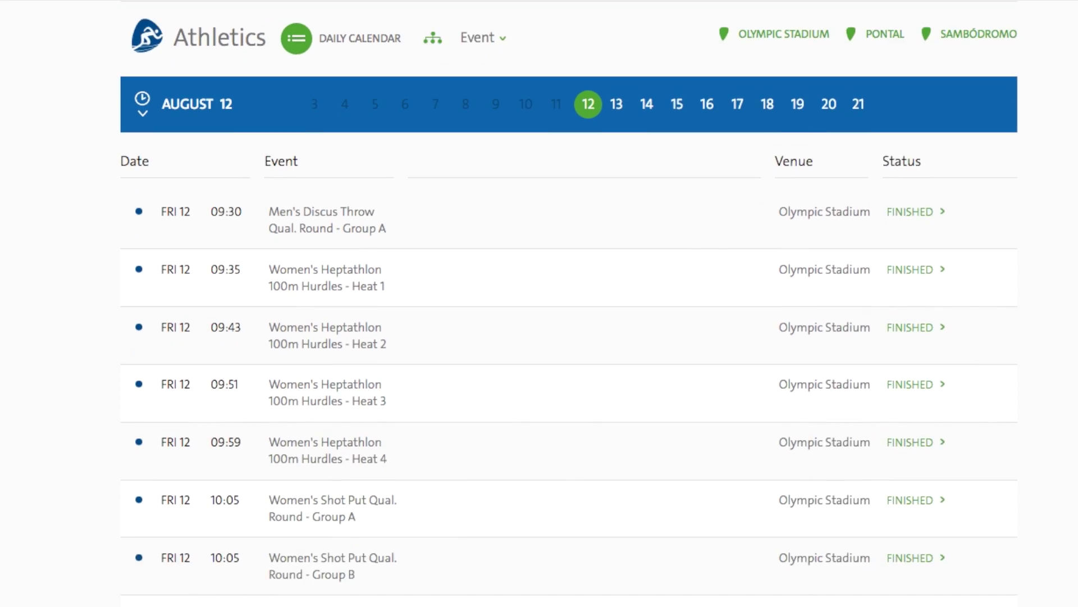
Scroll through the August 12 athletics schedule on the Rio 2016 page.
{"action": "scroll", "coordinate": [569, 309], "scroll_direction": "down", "scroll_amount": 10}
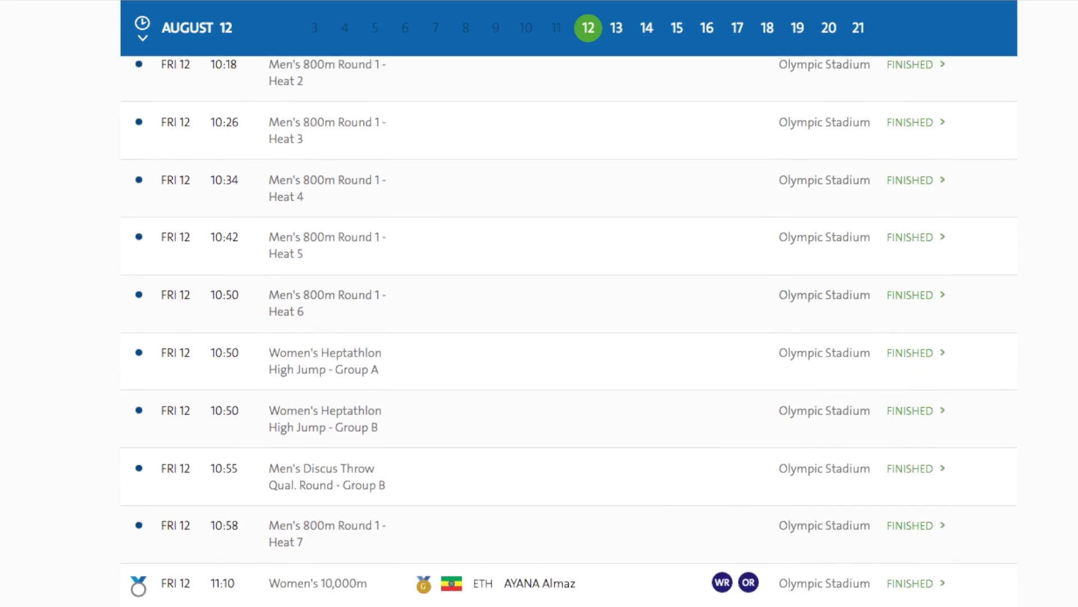
{"action": "scroll", "coordinate": [569, 331], "scroll_direction": "down", "scroll_amount": 5}
{"action": "scroll", "coordinate": [569, 331], "scroll_direction": "down", "scroll_amount": 3}
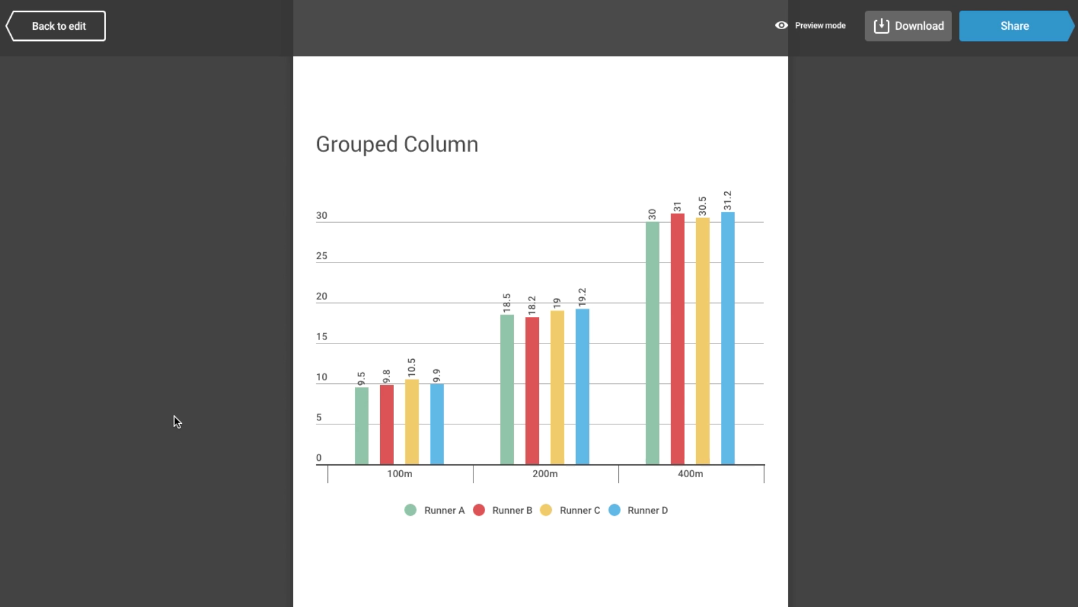
Commit -$5,943 as the Q2 2014 value in the Quarterly Earnings chart data.
{"action": "mouse_move", "coordinate": [363, 432]}
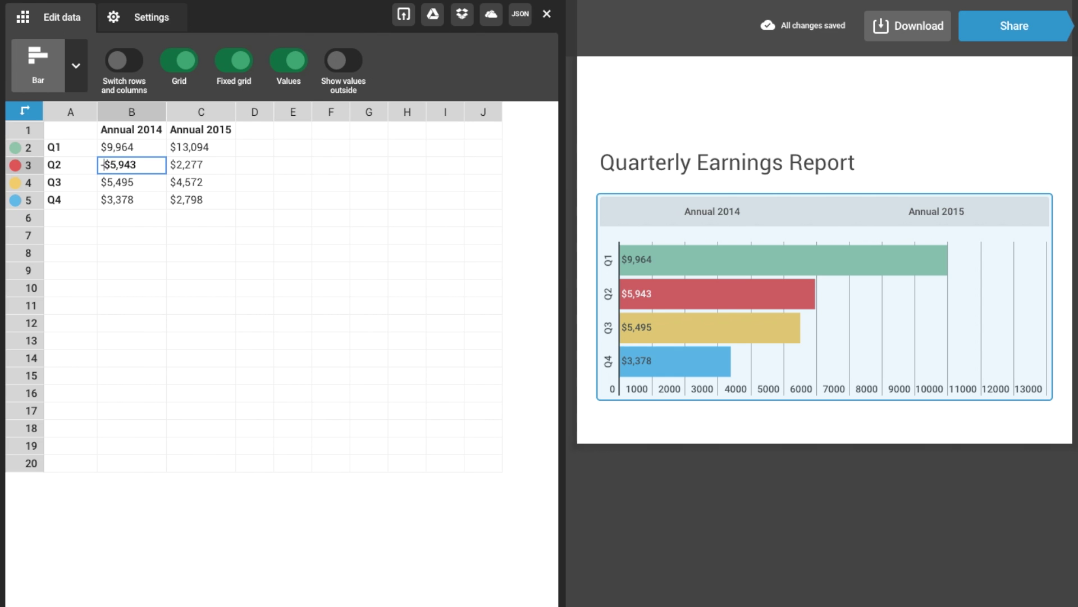
{"action": "left_click", "coordinate": [230, 166]}
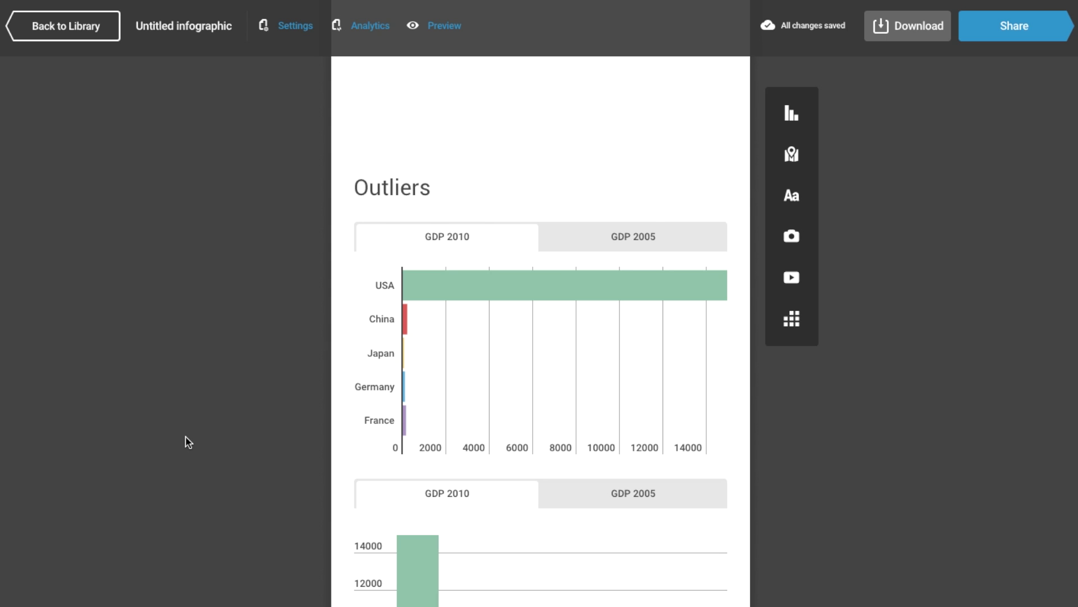
Turn on value labels for the GDP column chart's bars.
{"action": "scroll", "coordinate": [188, 442], "scroll_direction": "down", "scroll_amount": 5}
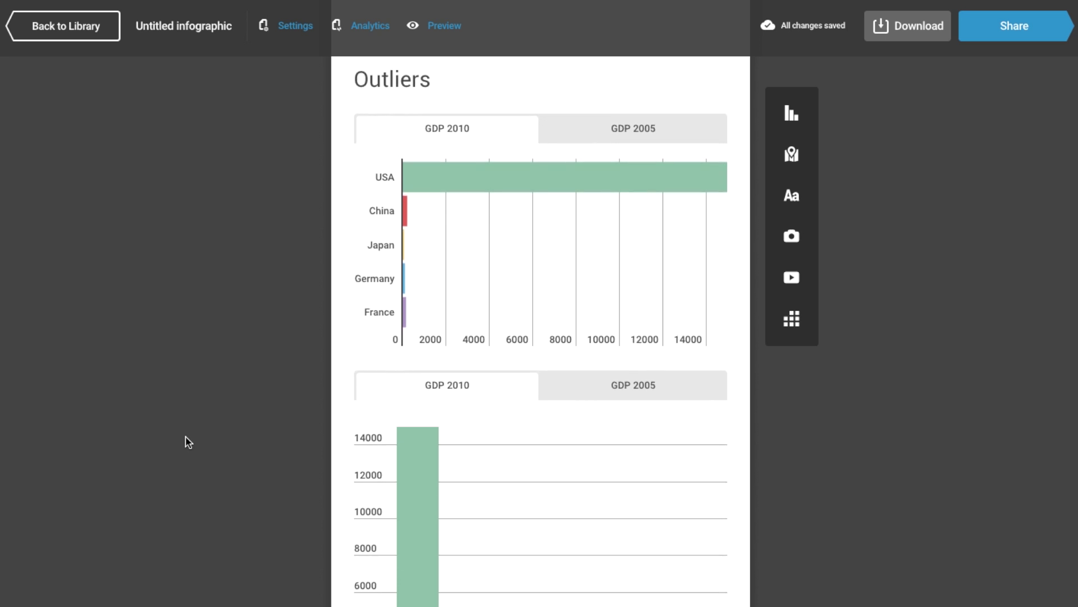
{"action": "scroll", "coordinate": [188, 442], "scroll_direction": "down", "scroll_amount": 3}
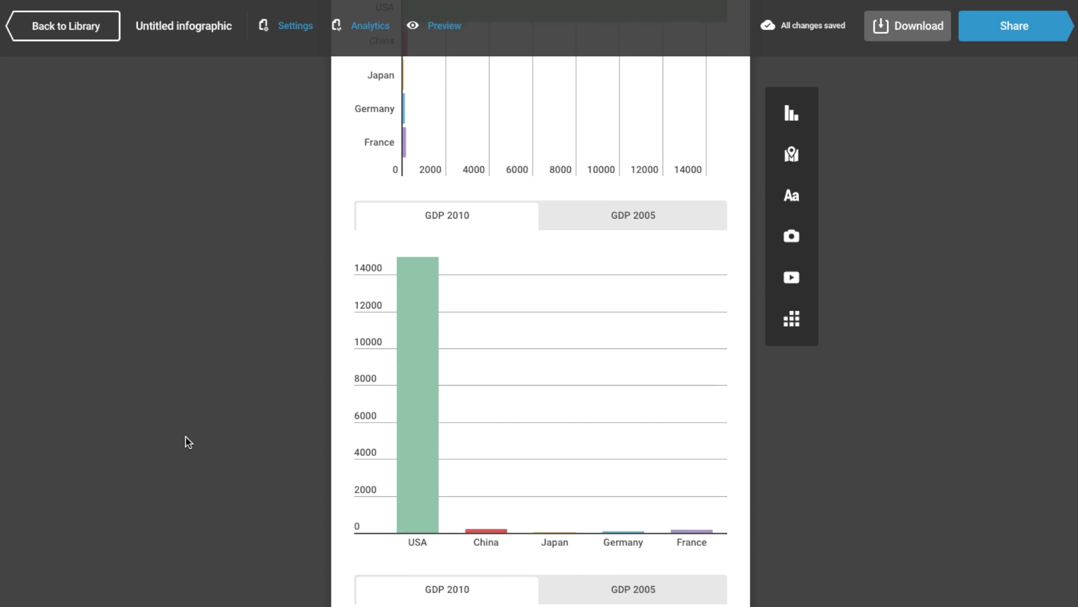
{"action": "scroll", "coordinate": [188, 442], "scroll_direction": "down", "scroll_amount": 8}
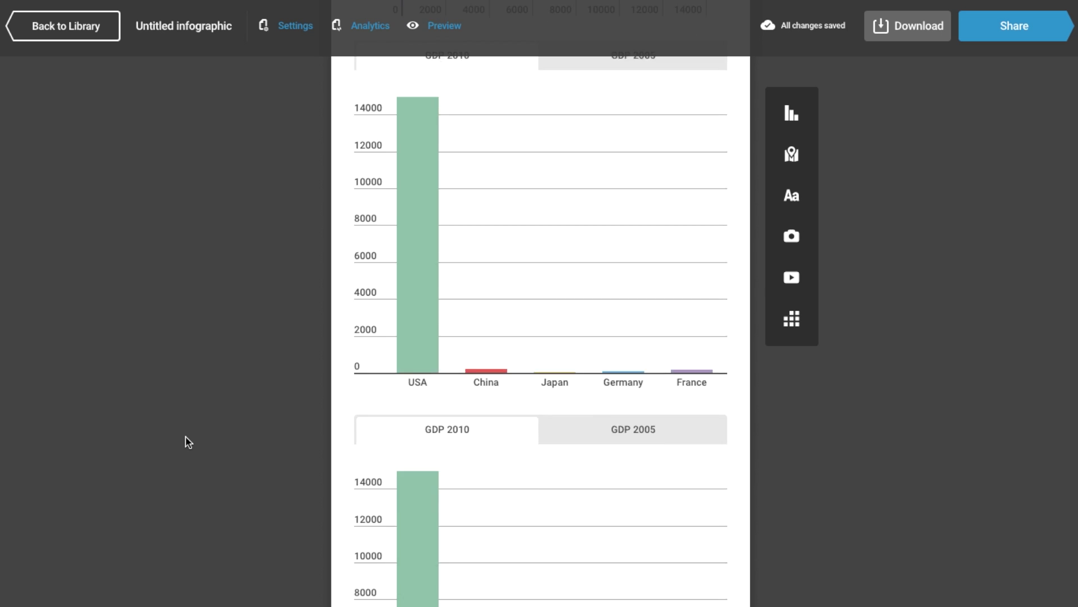
{"action": "scroll", "coordinate": [188, 442], "scroll_direction": "down", "scroll_amount": 3}
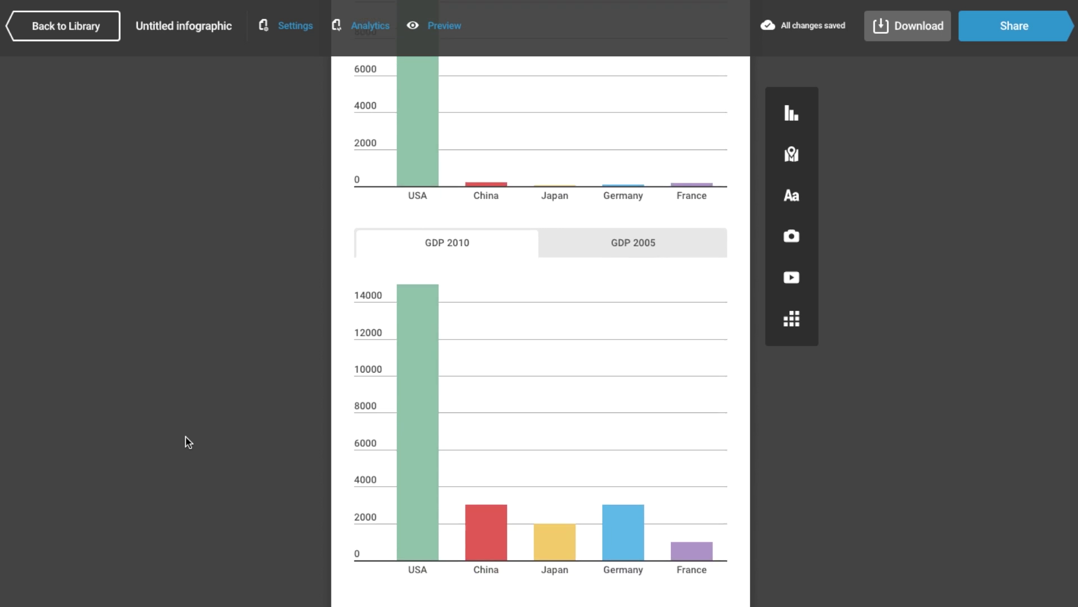
{"action": "double_click", "coordinate": [537, 372]}
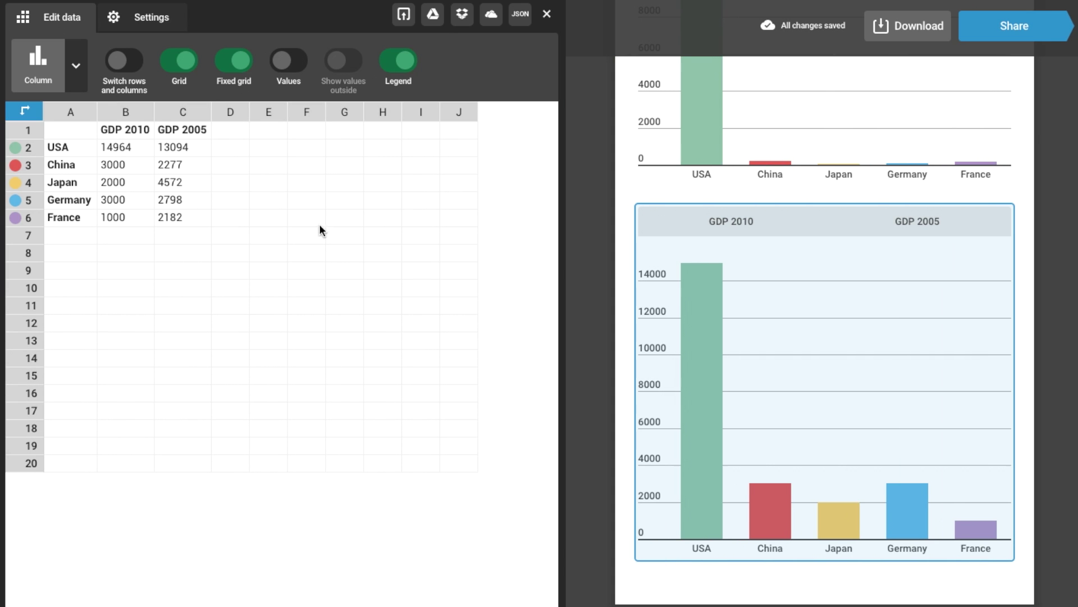
{"action": "left_click", "coordinate": [293, 63]}
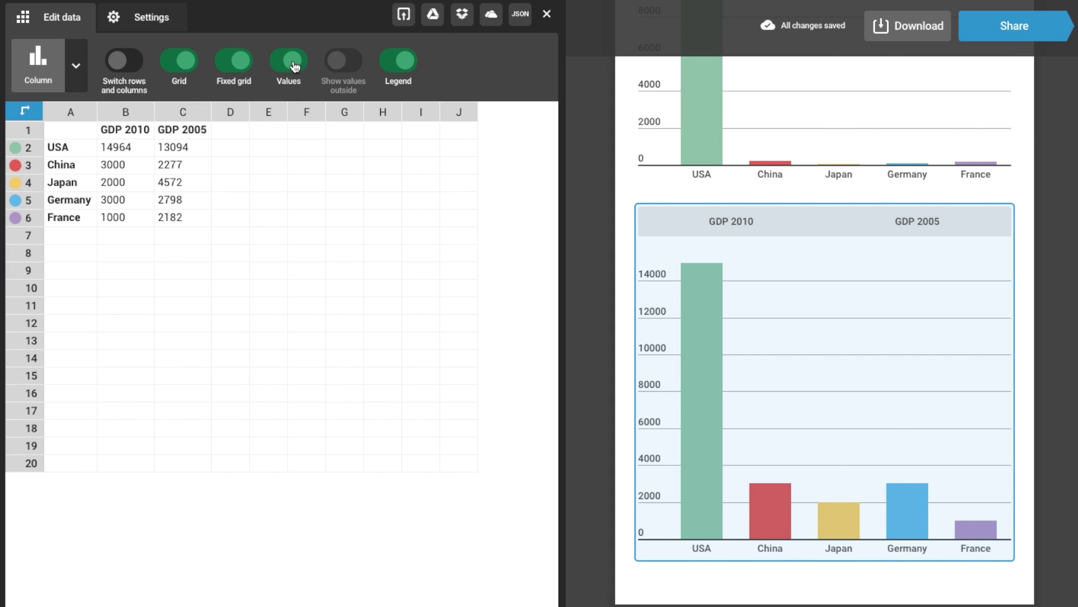
{"action": "left_click", "coordinate": [548, 15]}
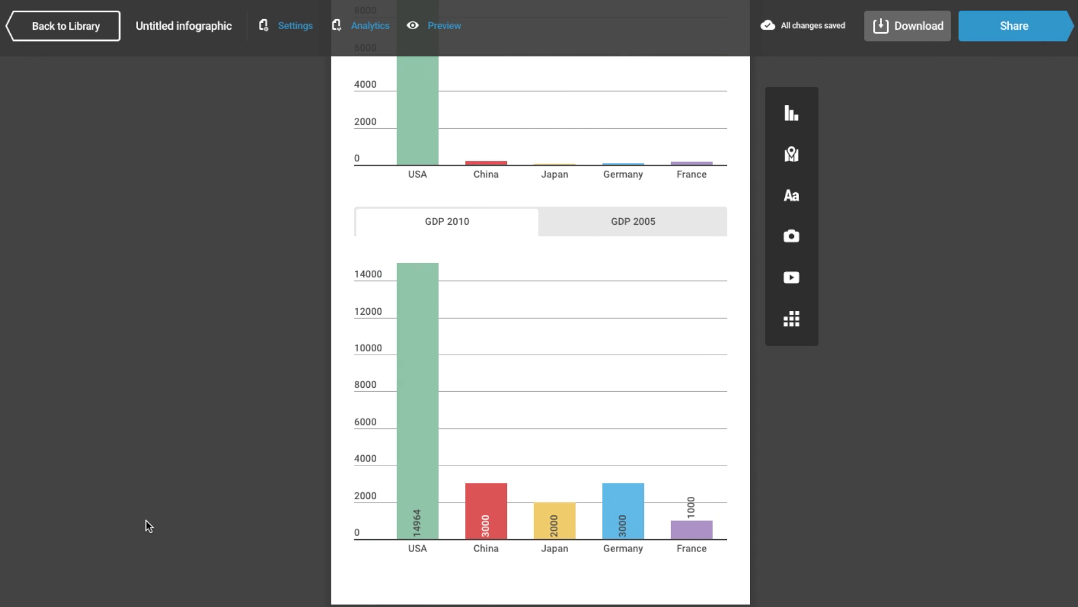
Compare the chart's GDP 2005 and GDP 2010 data tabs.
{"action": "scroll", "coordinate": [764, 73], "scroll_direction": "down", "scroll_amount": 2}
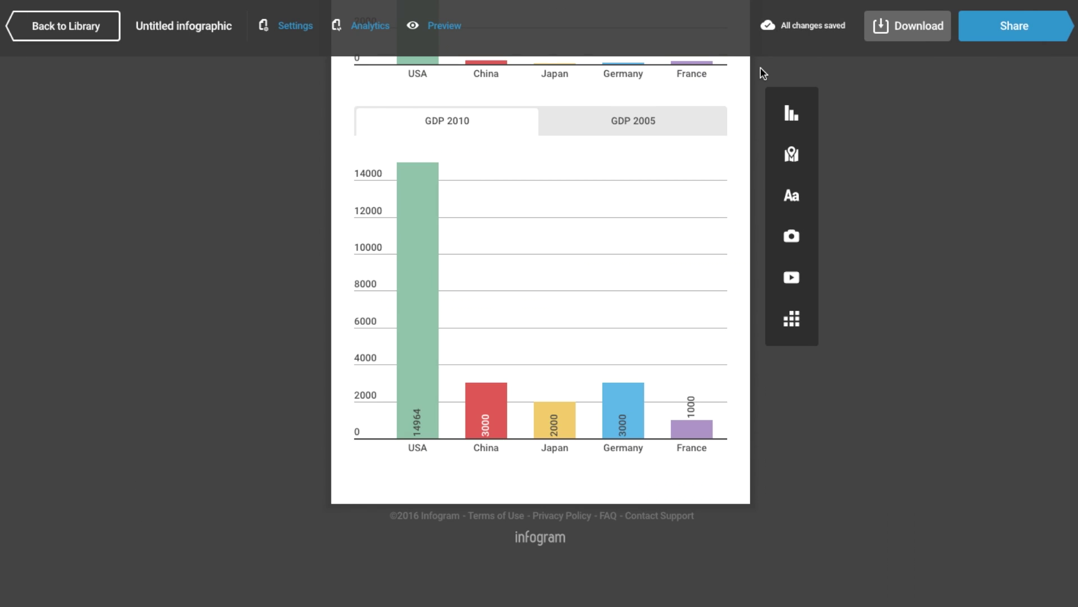
{"action": "left_click", "coordinate": [638, 125]}
{"action": "left_click", "coordinate": [474, 126]}
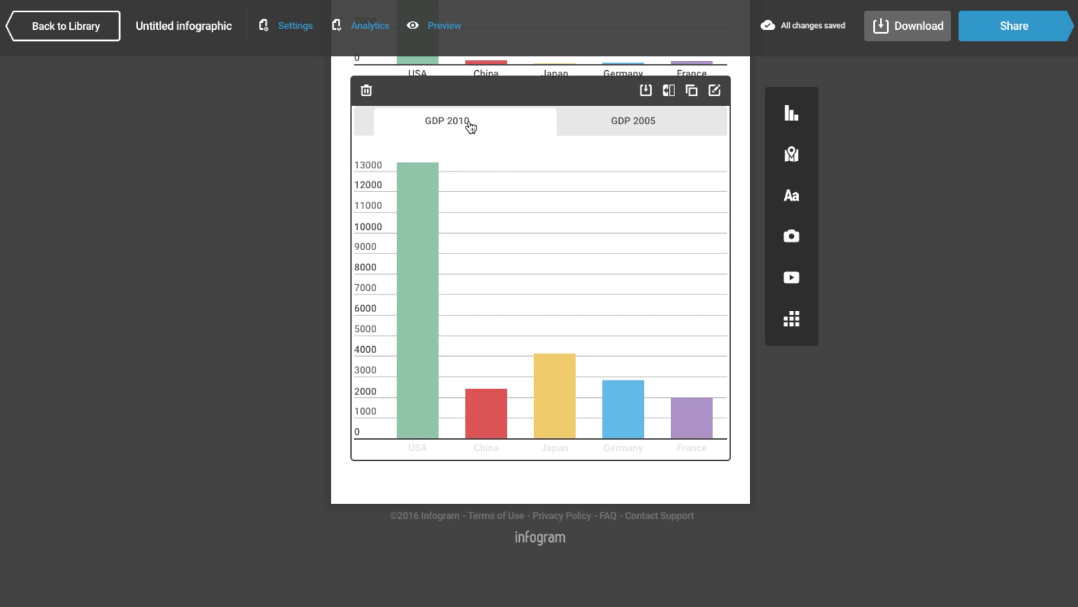
{"action": "left_click", "coordinate": [587, 127]}
{"action": "left_click", "coordinate": [453, 128]}
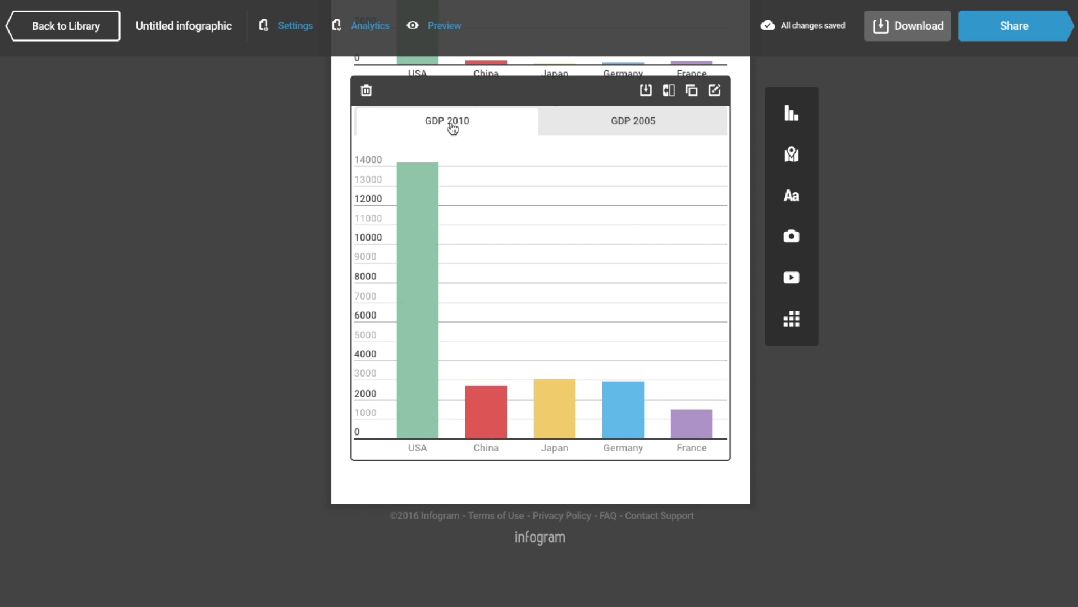
Switch on Fixed grid so the GDP axis runs in even 2000 steps to 14000.
{"action": "double_click", "coordinate": [504, 228]}
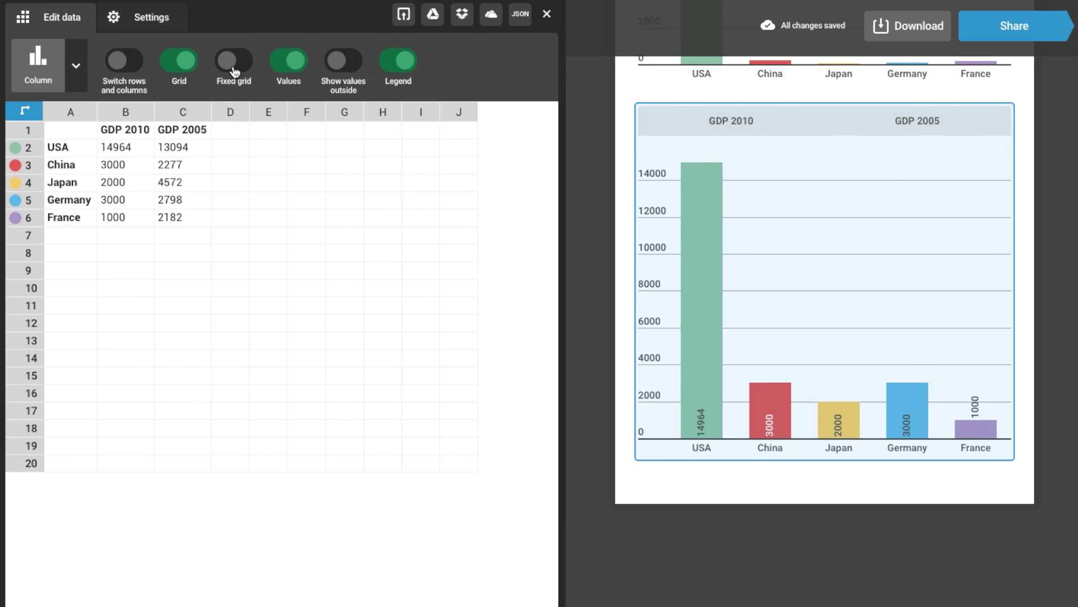
{"action": "left_click", "coordinate": [234, 72]}
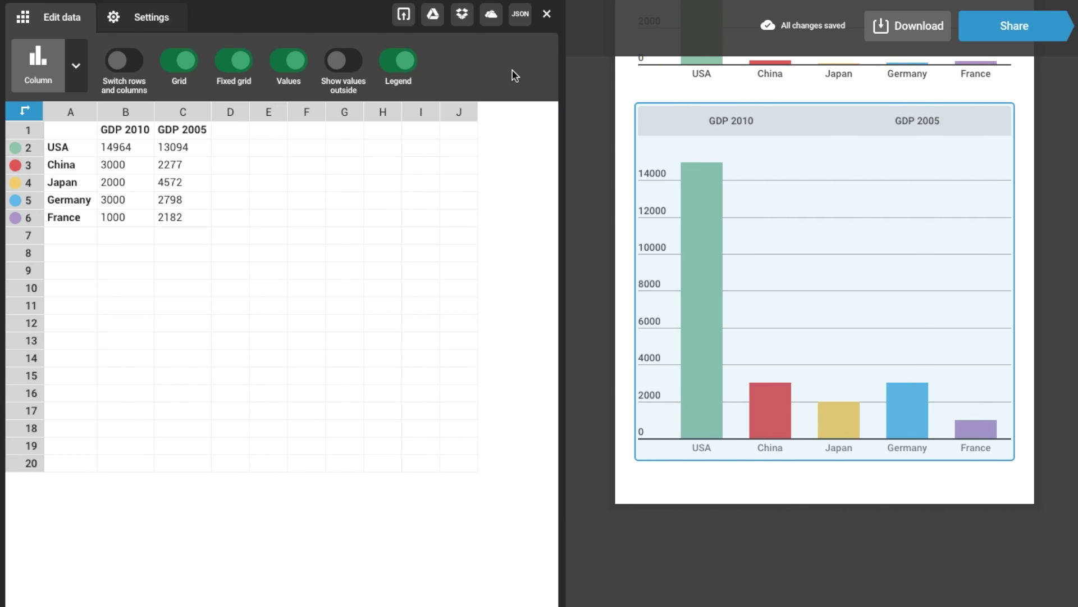
{"action": "left_click", "coordinate": [546, 14]}
{"action": "left_click", "coordinate": [618, 125]}
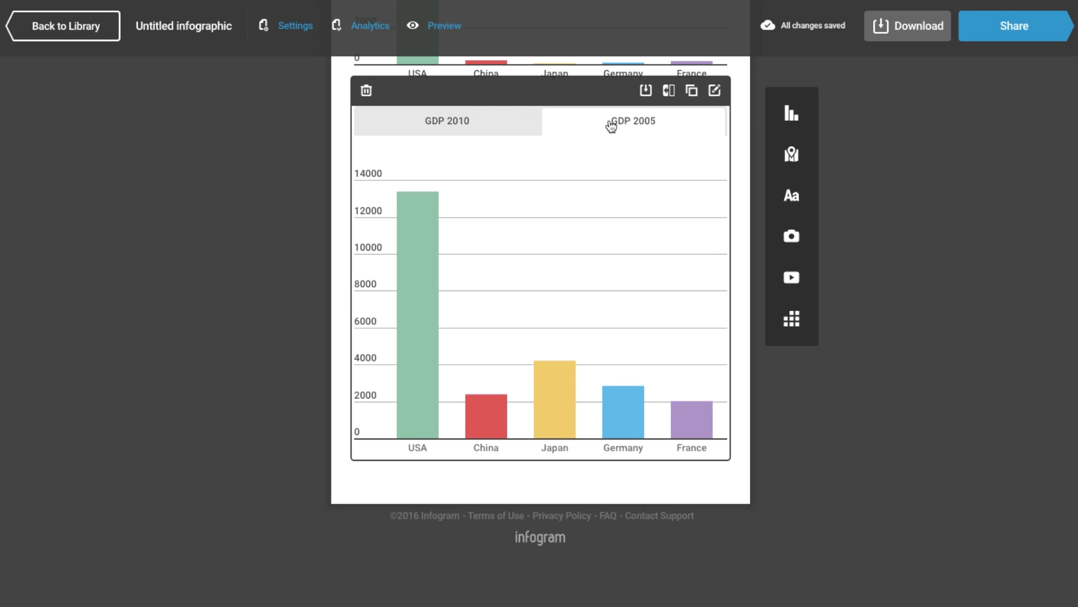
{"action": "left_click", "coordinate": [500, 124]}
{"action": "double_click", "coordinate": [499, 123]}
Try a fixed category width and a Y-axis start value, then restore automatic width and zero-based axis.
{"action": "left_click", "coordinate": [149, 17]}
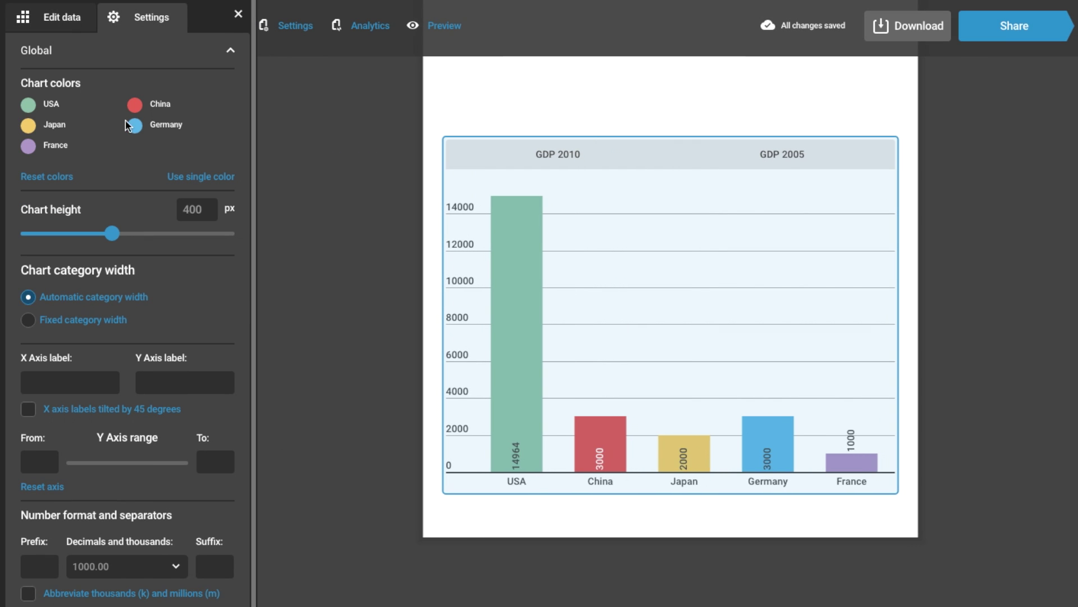
{"action": "left_click", "coordinate": [28, 320]}
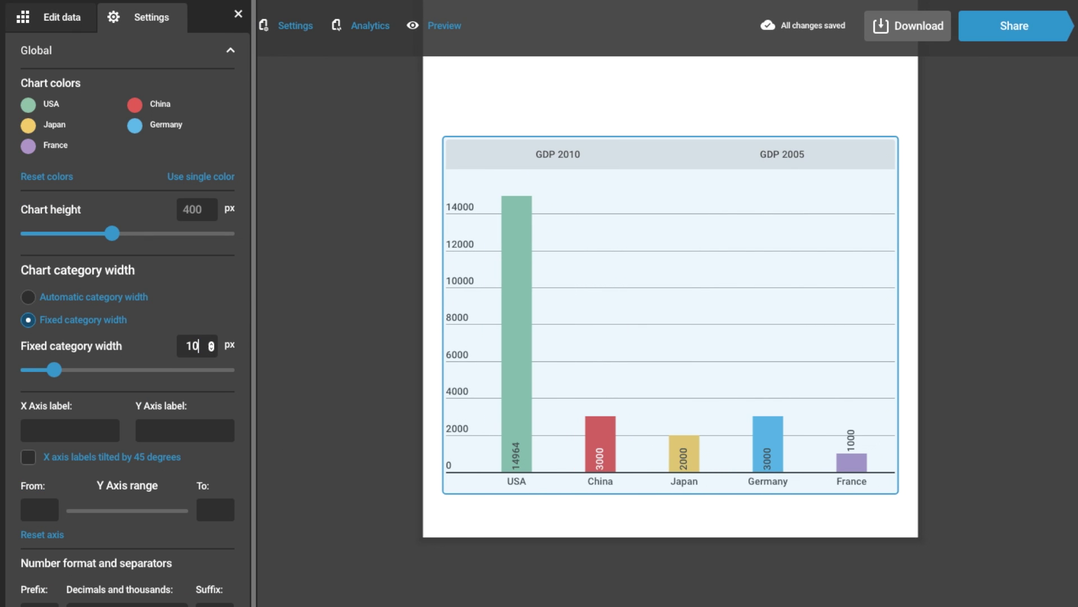
{"action": "key", "text": "Tab"}
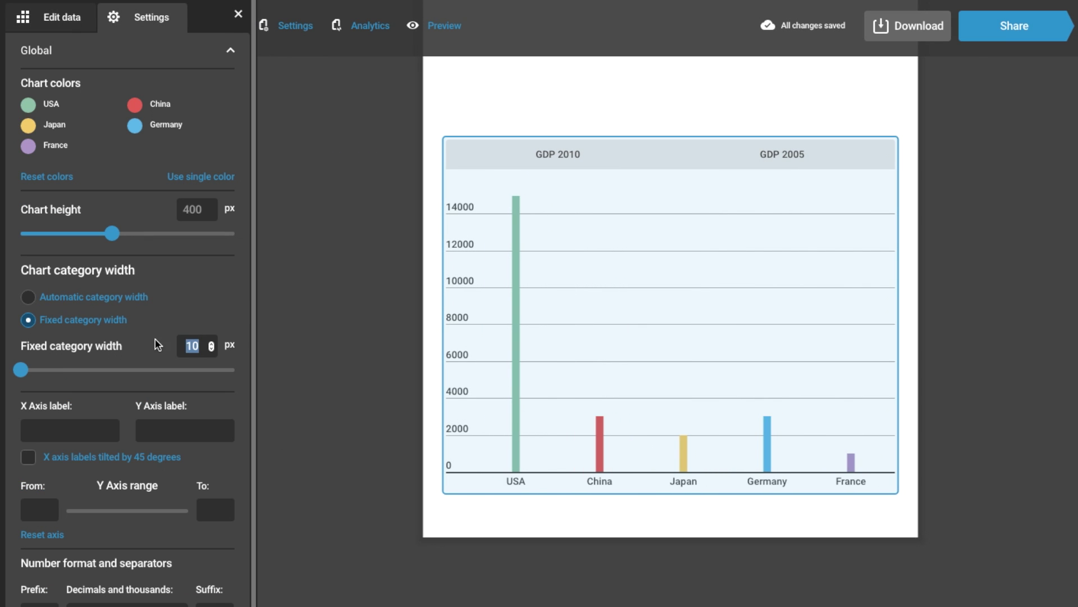
{"action": "left_click", "coordinate": [28, 298]}
{"action": "key", "text": "Tab"}
{"action": "key", "text": "Tab"}
{"action": "key", "text": "Tab"}
{"action": "key", "text": "Tab"}
{"action": "type", "text": "1000"}
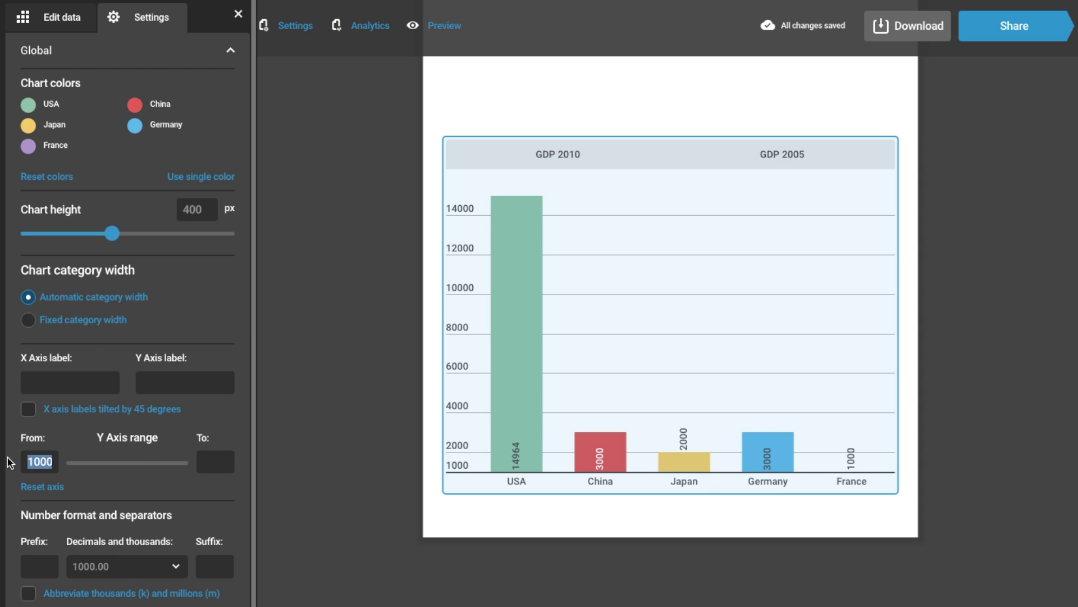
{"action": "type", "text": "0"}
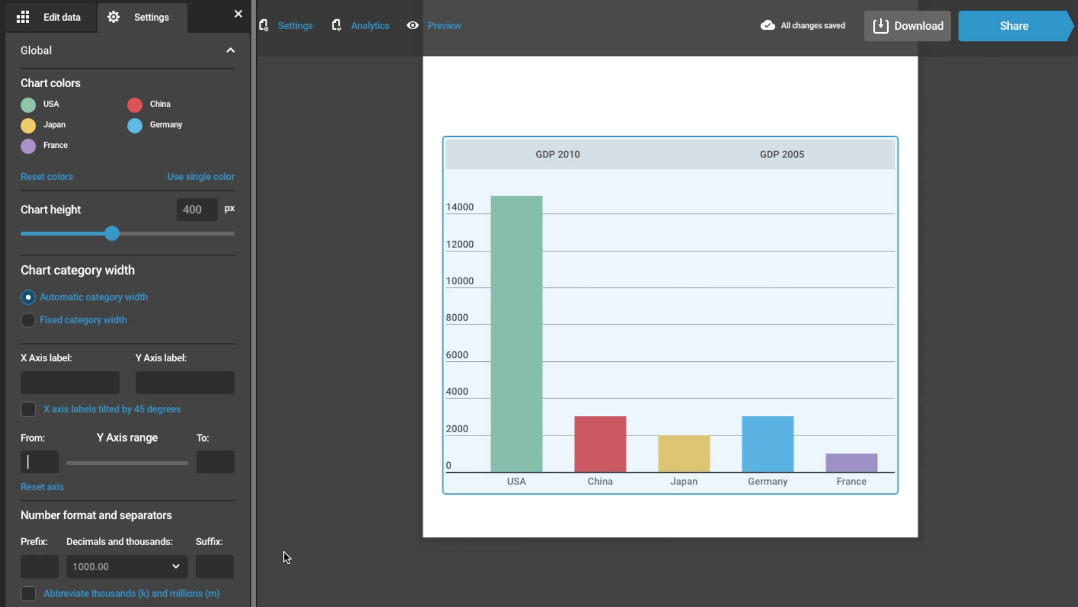
{"action": "left_click", "coordinate": [396, 591]}
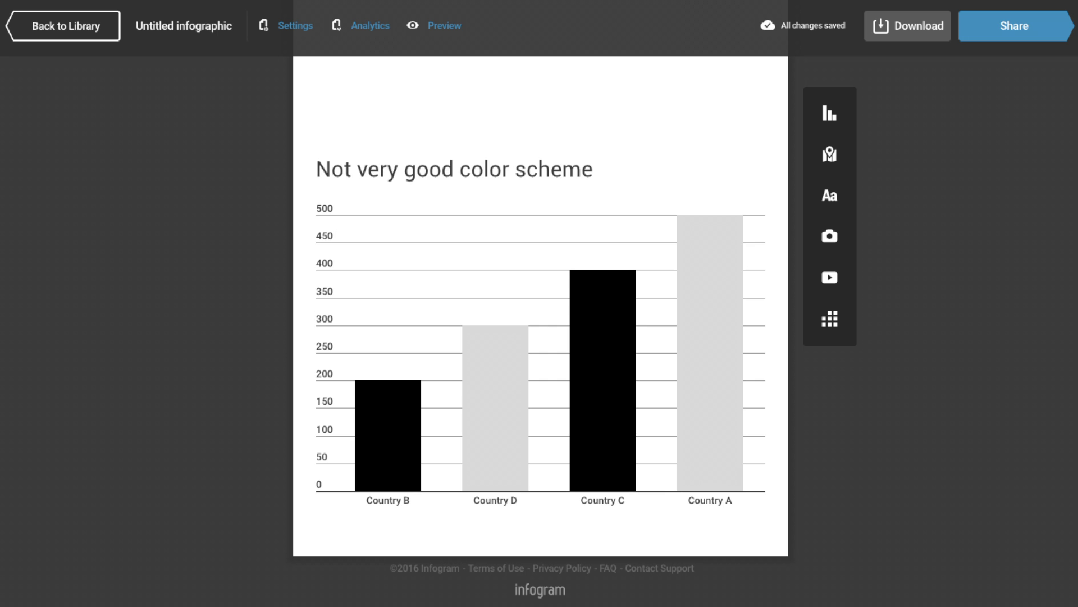
Reset the colour-scheme chart's colours and apply the Singapore theme.
{"action": "double_click", "coordinate": [516, 393]}
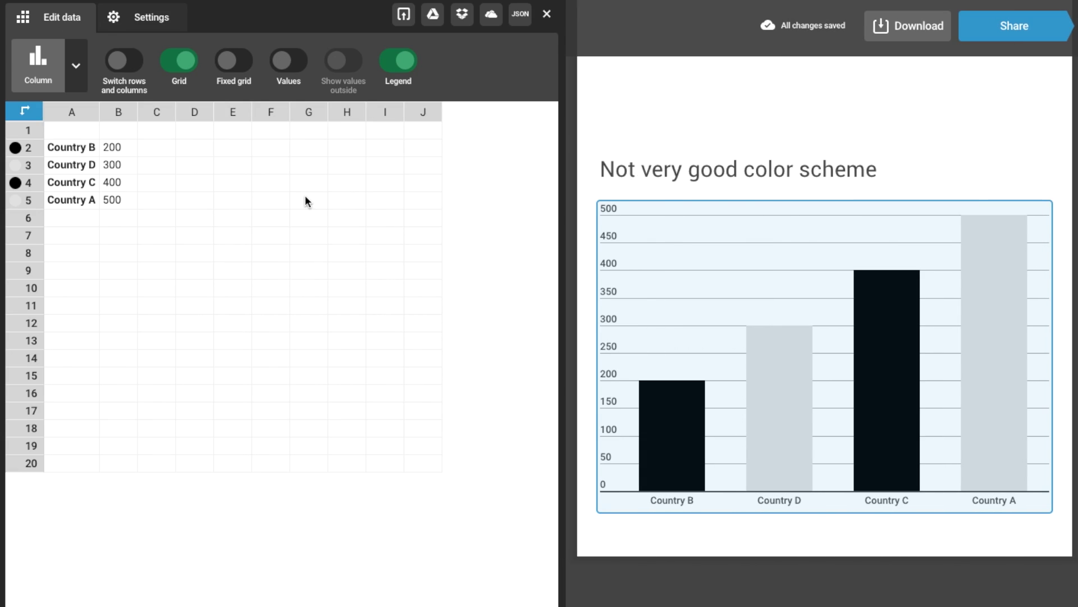
{"action": "left_click", "coordinate": [137, 27]}
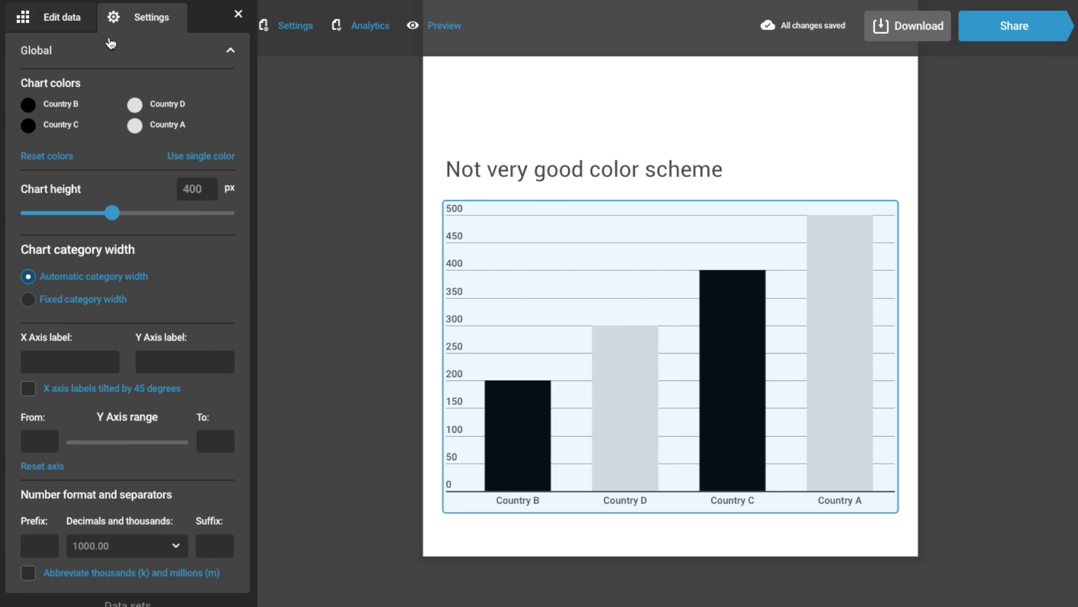
{"action": "left_click", "coordinate": [62, 160]}
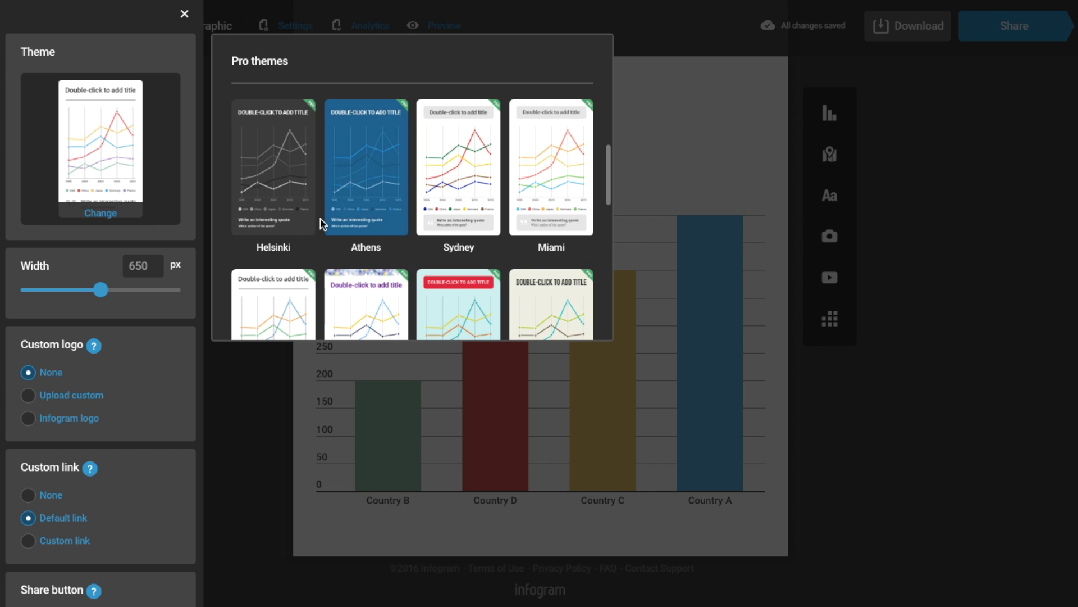
{"action": "scroll", "coordinate": [343, 226], "scroll_direction": "down", "scroll_amount": 3}
{"action": "left_click", "coordinate": [459, 190]}
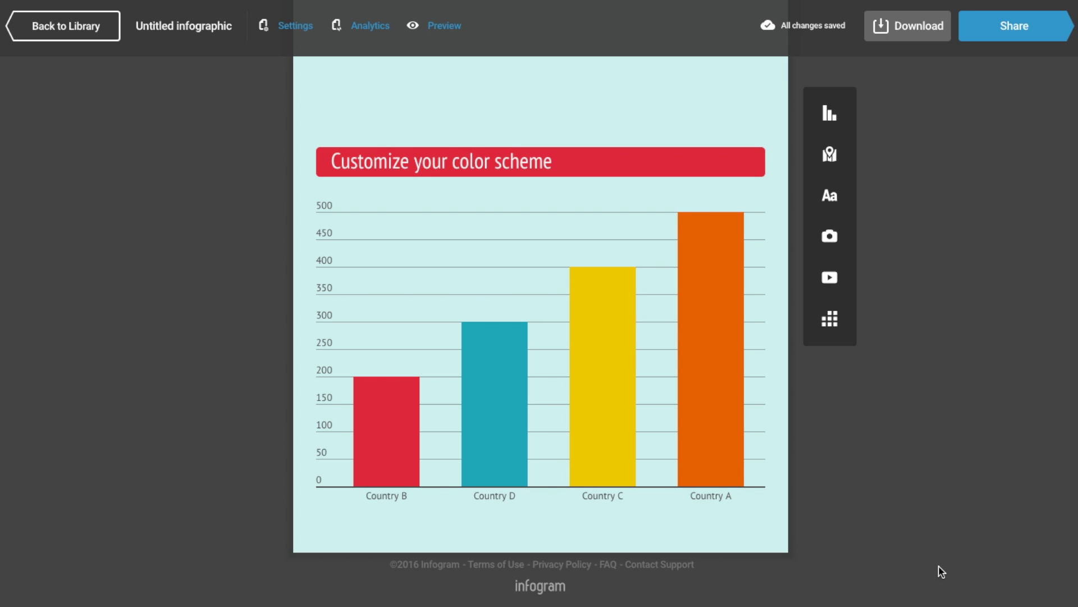
Colour all bars a single light grey, with darker greys for Country D, C and A.
{"action": "left_click", "coordinate": [671, 405]}
{"action": "double_click", "coordinate": [670, 405]}
{"action": "left_click", "coordinate": [141, 17]}
{"action": "left_click", "coordinate": [201, 156]}
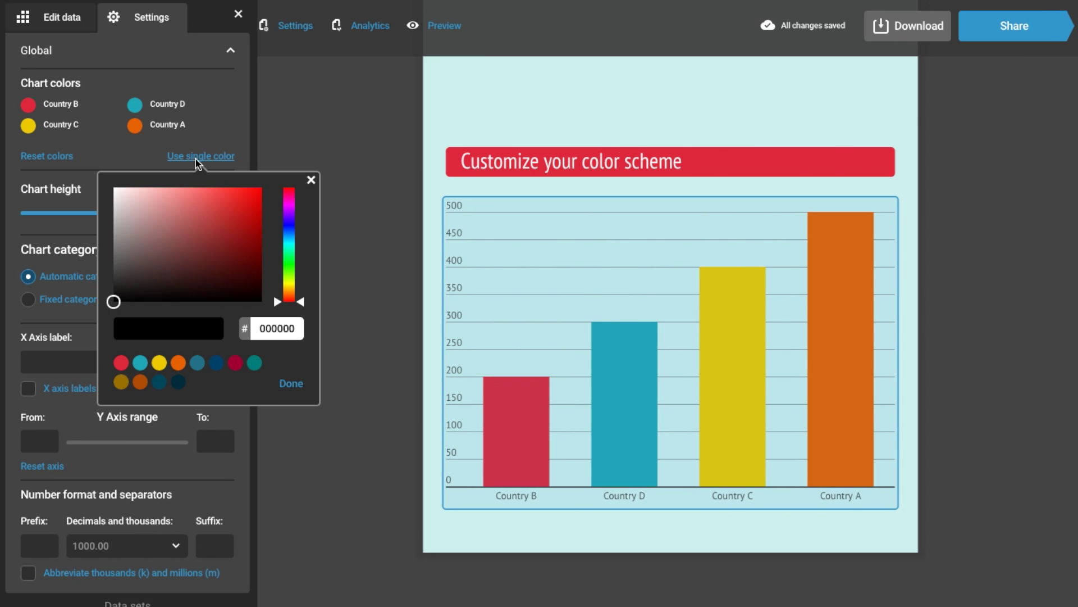
{"action": "left_click", "coordinate": [109, 210]}
{"action": "left_click", "coordinate": [117, 129]}
{"action": "left_click", "coordinate": [135, 104]}
{"action": "left_click", "coordinate": [231, 342]}
{"action": "left_click", "coordinate": [28, 125]}
{"action": "left_click", "coordinate": [43, 248]}
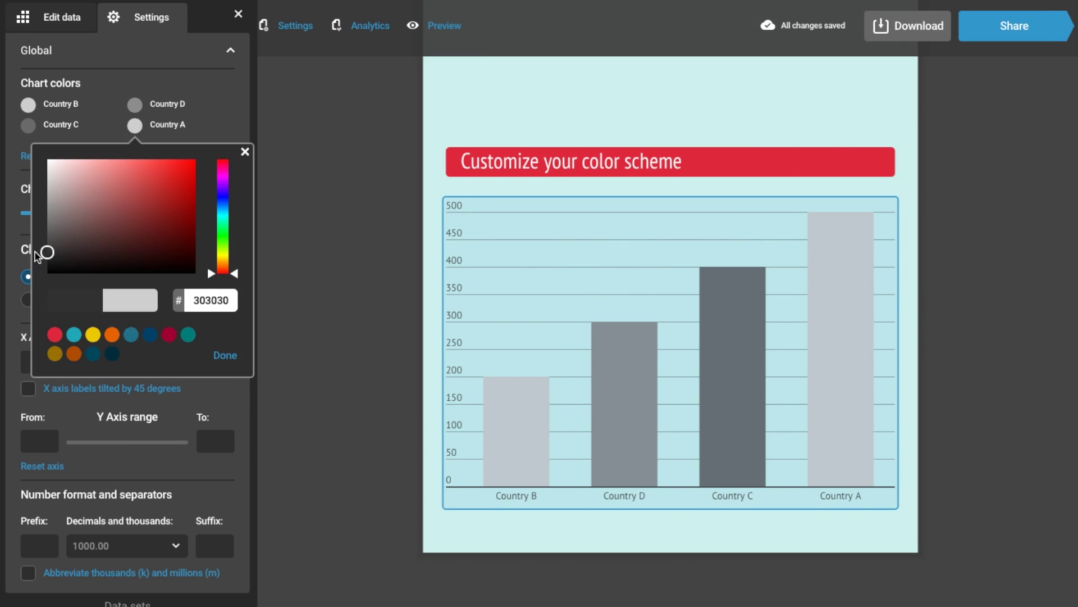
{"action": "left_click", "coordinate": [135, 126]}
{"action": "left_click", "coordinate": [238, 14]}
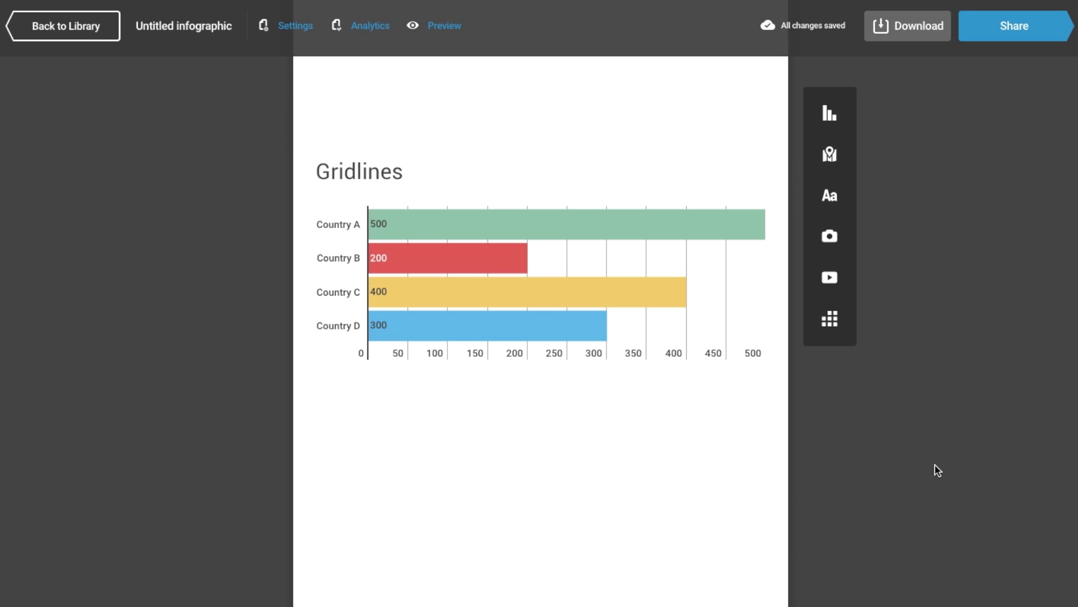
Switch off the Grid toggle in the Gridlines chart's data editor.
{"action": "double_click", "coordinate": [727, 303]}
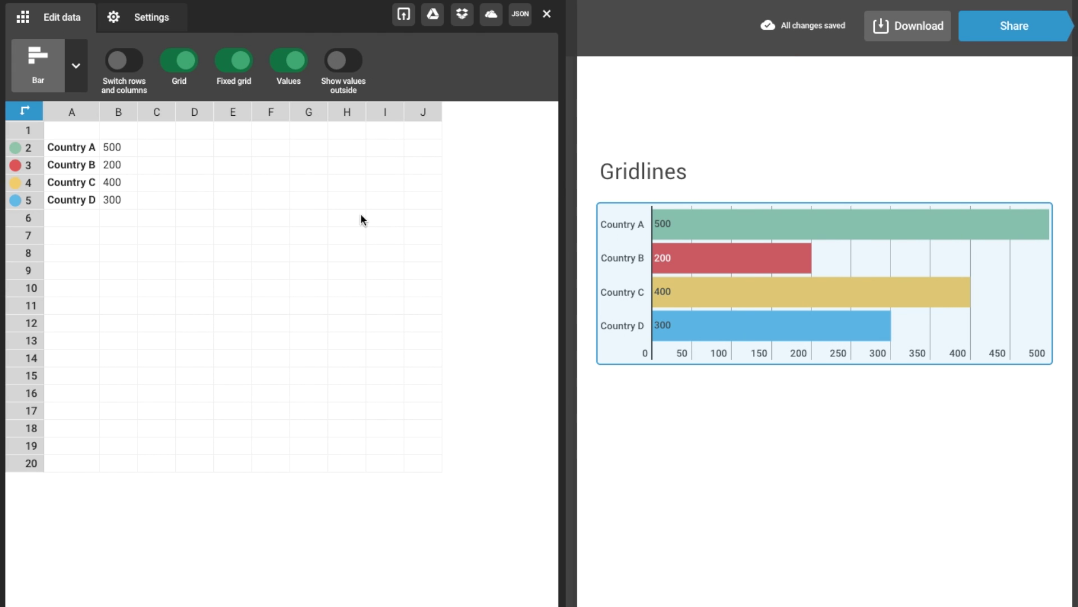
{"action": "left_click", "coordinate": [186, 68]}
{"action": "left_click", "coordinate": [547, 14]}
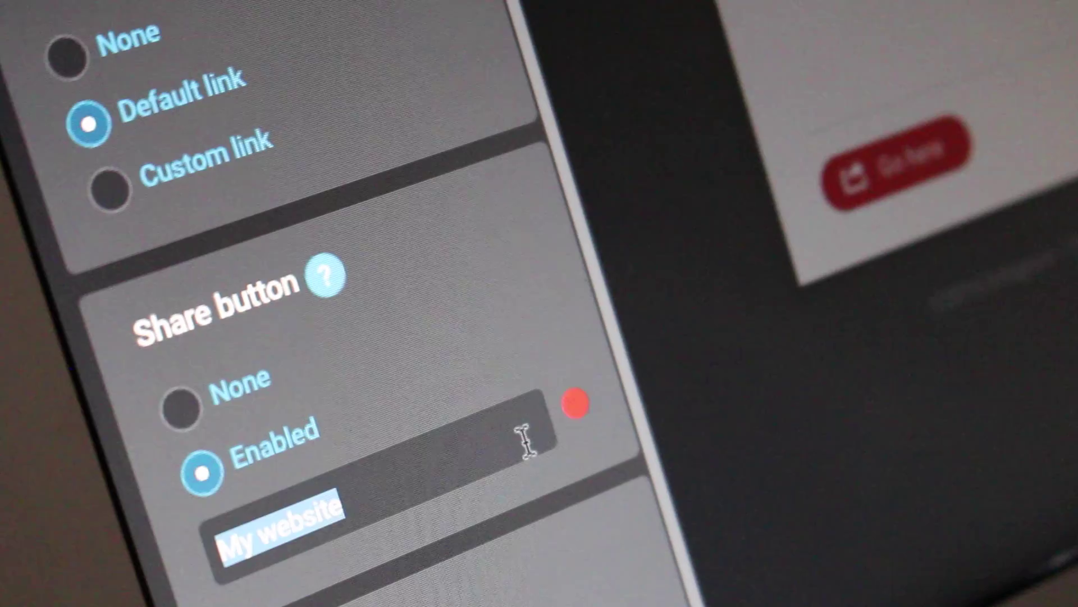
Enter 'My we' as share button text and ask support 'How can I add my own Logo?'.
{"action": "type", "text": "My we"}
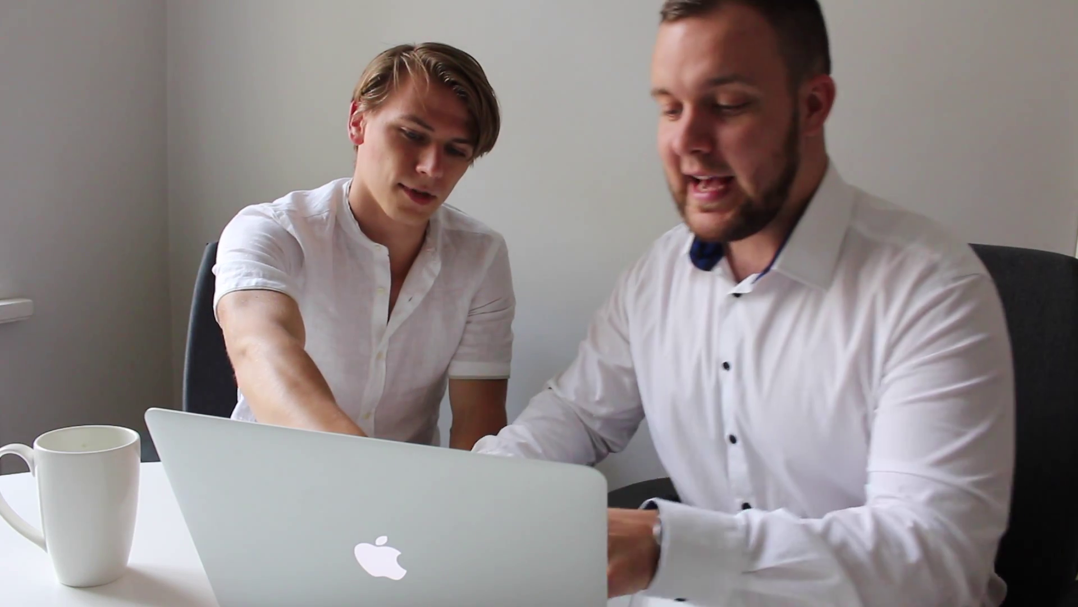
{"action": "type", "text": "How can I add my own Logo?"}
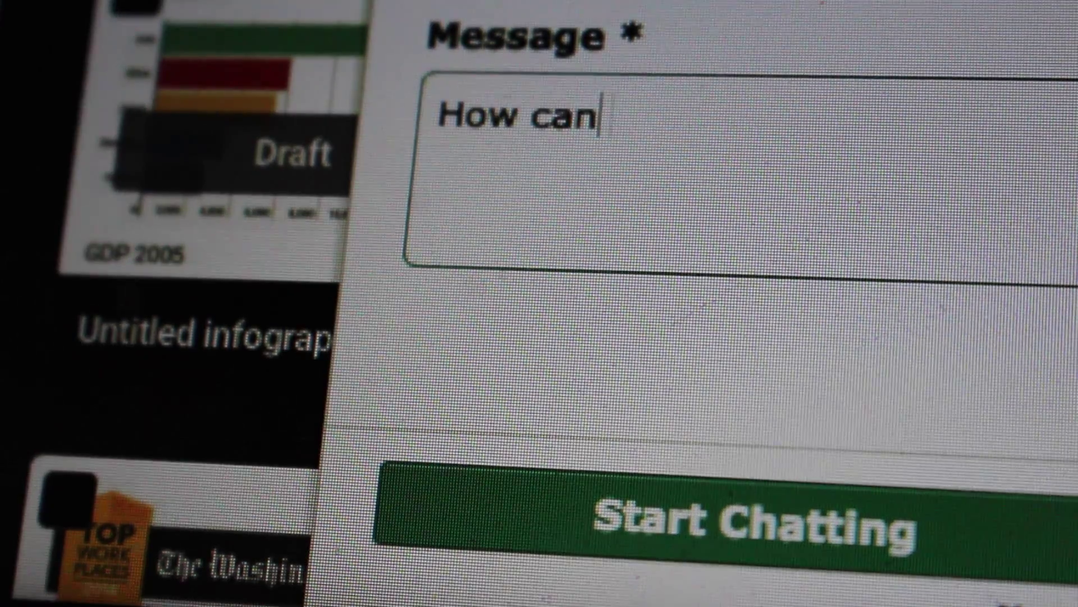